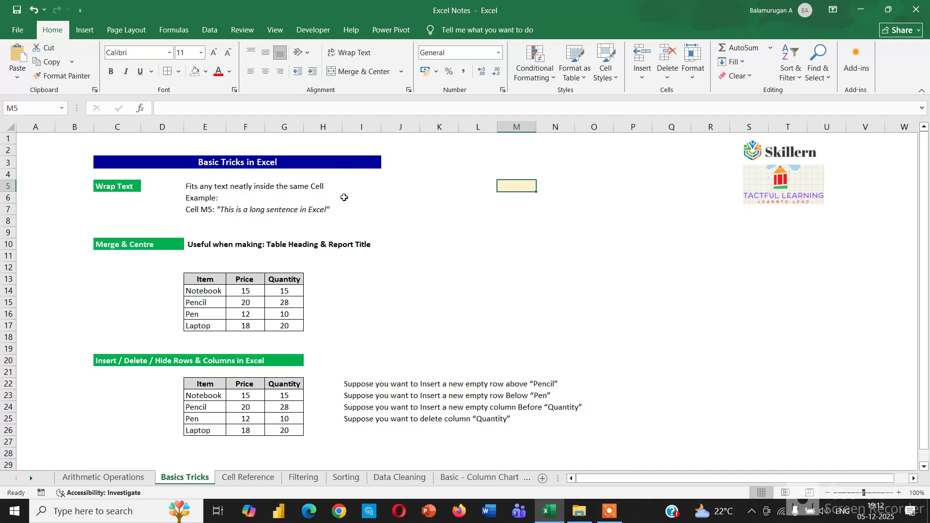
Enter "This is a long sentence in Excel" in cell M5
{"action": "left_click", "coordinate": [512, 186]}
{"action": "type", "text": "This"}
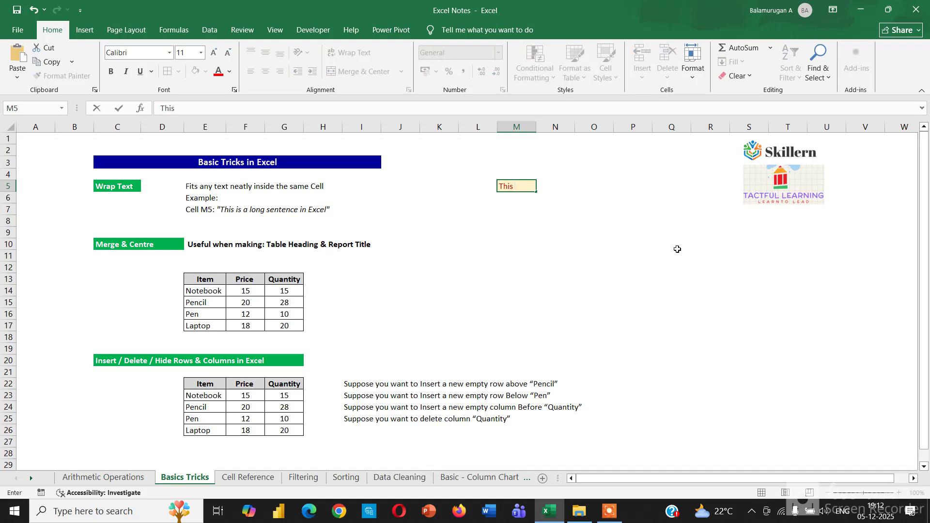
{"action": "type", "text": " is a long "}
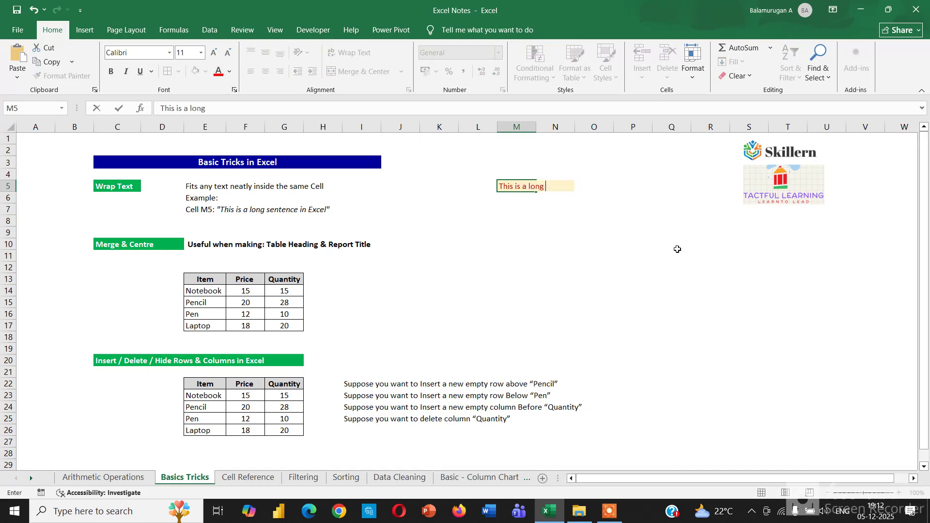
{"action": "type", "text": "sentence "}
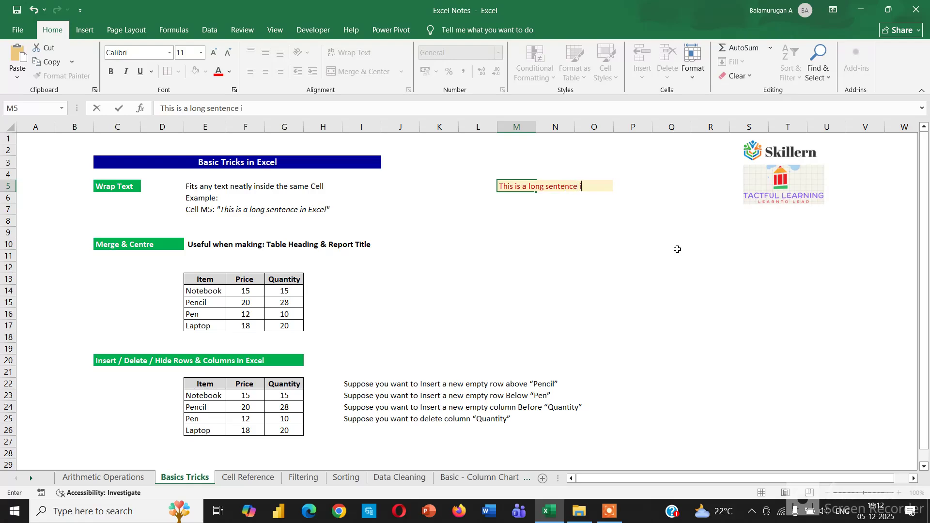
{"action": "type", "text": "in Excel"}
{"action": "left_click", "coordinate": [561, 234]}
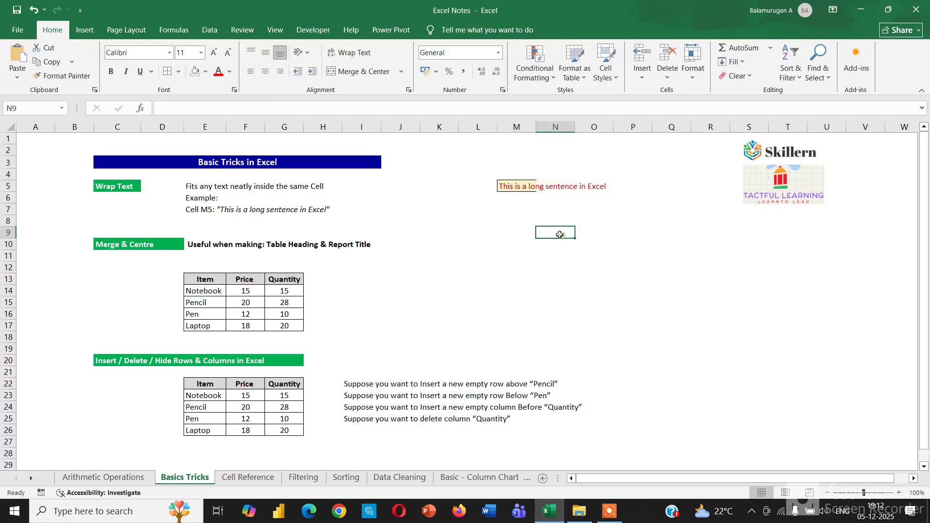
Check how far the sentence in cell M5 extends across the neighbouring columns N and O
{"action": "left_click", "coordinate": [511, 186]}
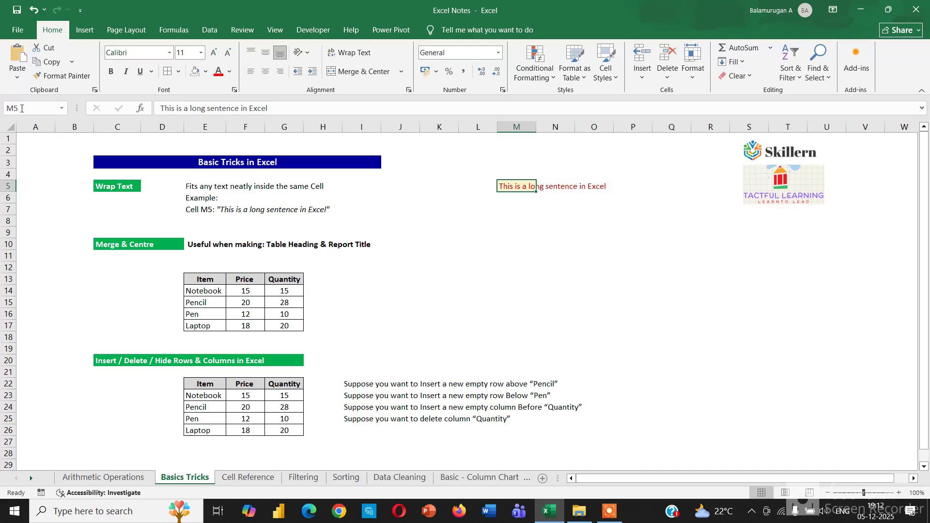
{"action": "left_click", "coordinate": [552, 209]}
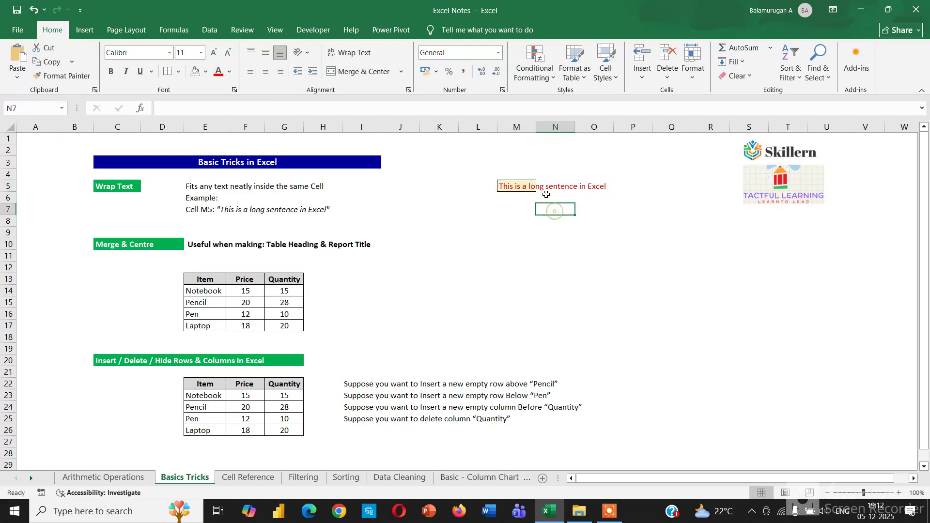
{"action": "left_click", "coordinate": [556, 125]}
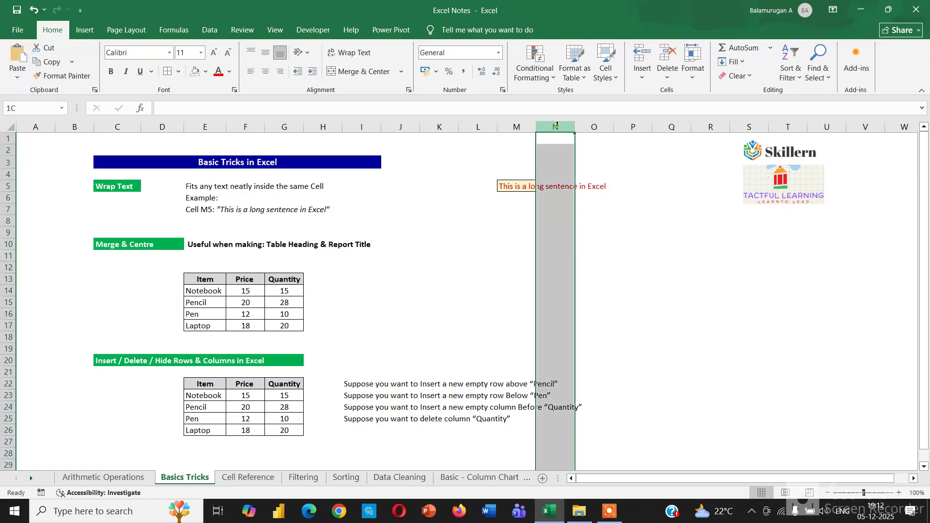
{"action": "left_click", "coordinate": [595, 127]}
{"action": "left_click", "coordinate": [548, 233]}
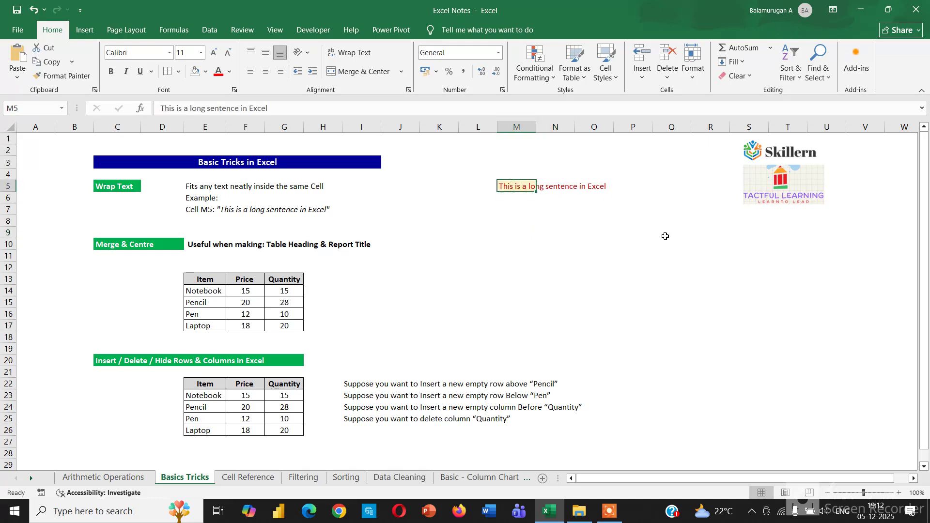
{"action": "left_click", "coordinate": [583, 234]}
Apply Wrap Text to cell M5 so the whole sentence fits inside the cell
{"action": "left_click", "coordinate": [521, 191]}
{"action": "left_click", "coordinate": [354, 53]}
{"action": "left_click", "coordinate": [593, 226]}
{"action": "left_click", "coordinate": [524, 212]}
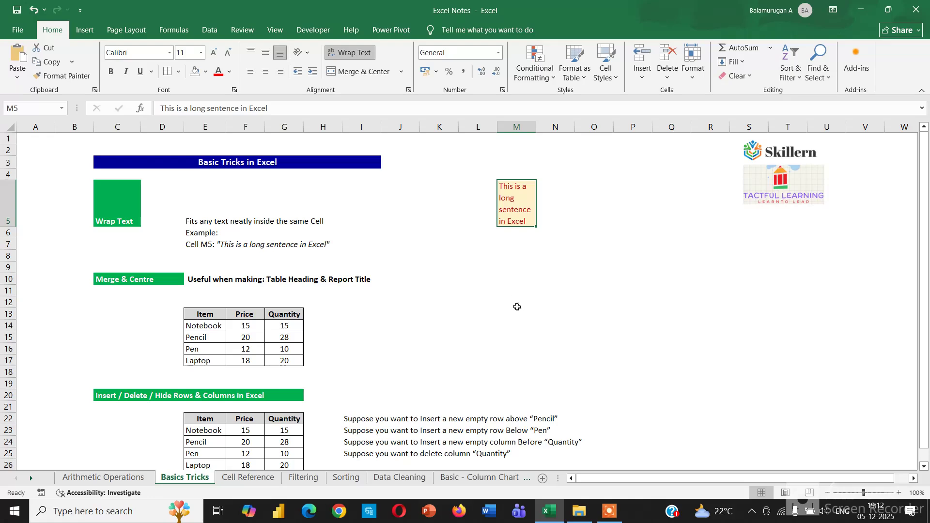
{"action": "left_click", "coordinate": [498, 300]}
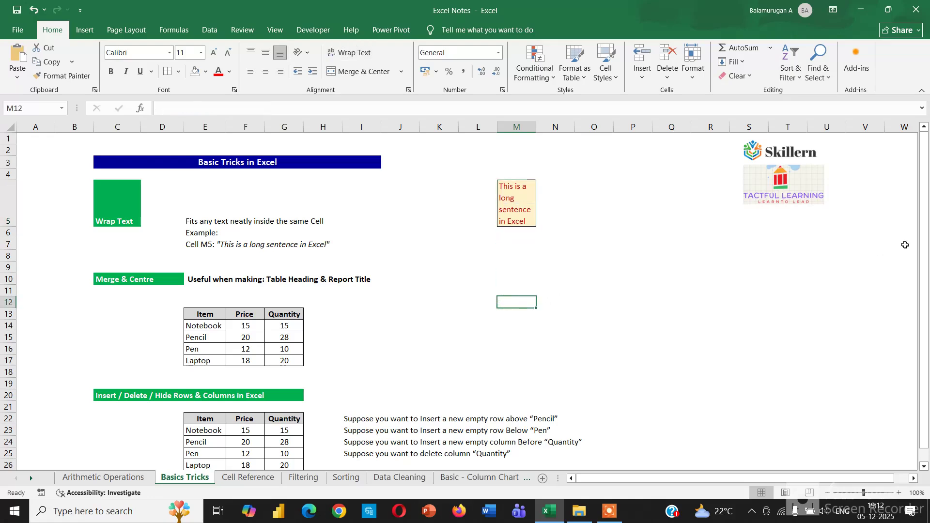
Review the Merge & Centre table in E13:G17 and its Item, Price and Quantity headers
{"action": "left_click_drag", "start_coordinate": [924, 237], "coordinate": [925, 260]}
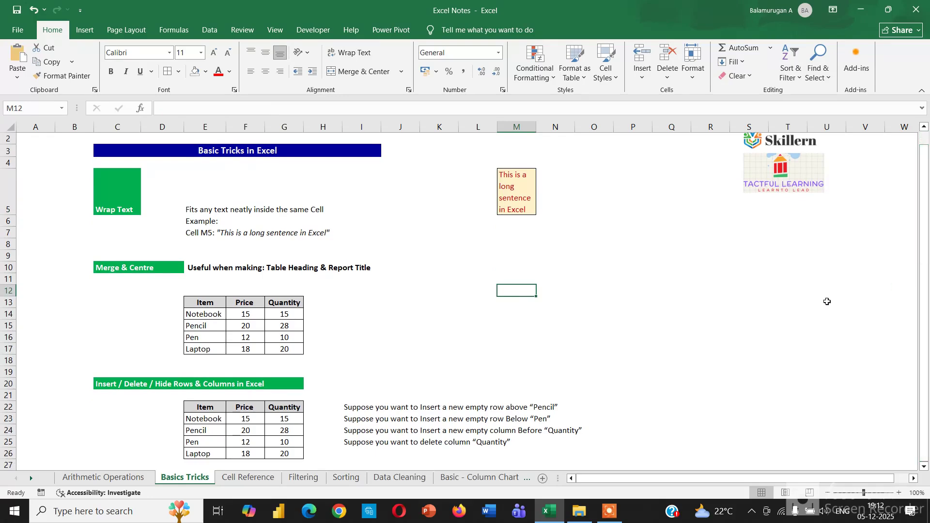
{"action": "left_click", "coordinate": [450, 292]}
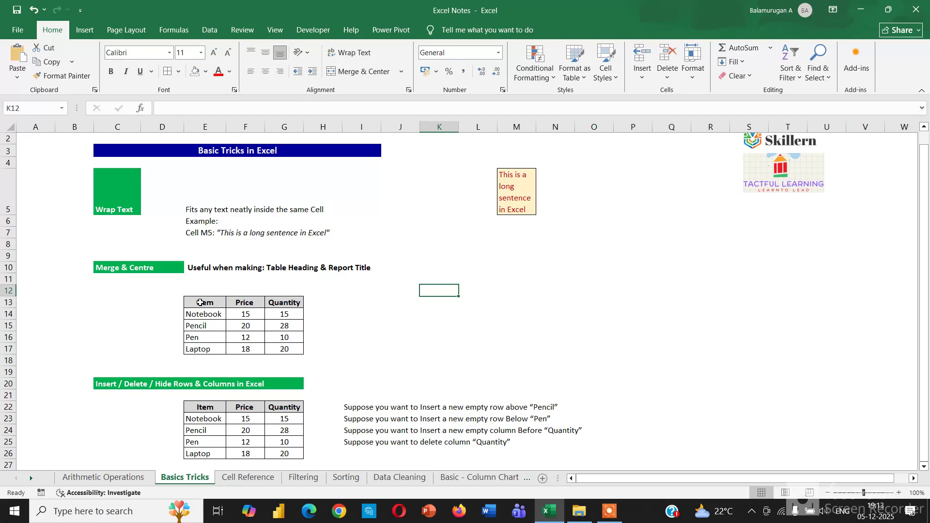
{"action": "left_click_drag", "start_coordinate": [199, 301], "coordinate": [296, 349]}
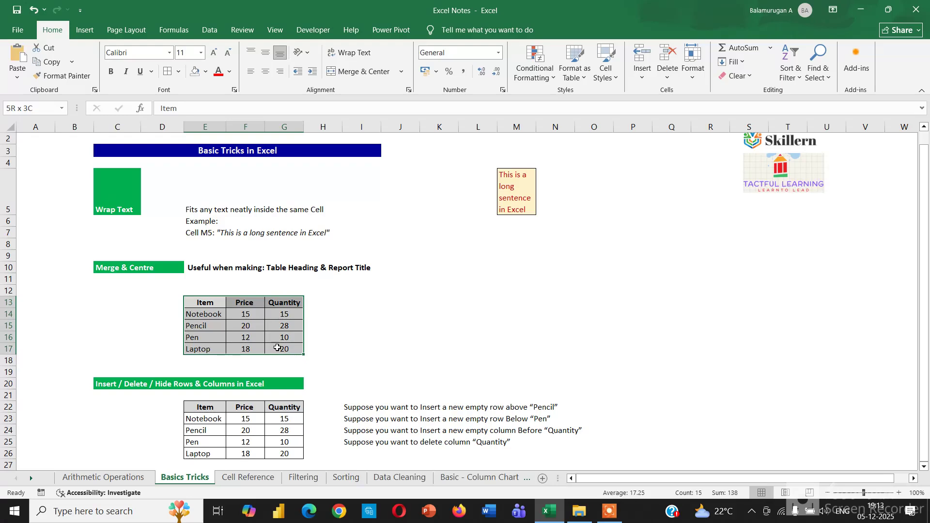
{"action": "left_click", "coordinate": [400, 306]}
{"action": "left_click", "coordinate": [206, 302]}
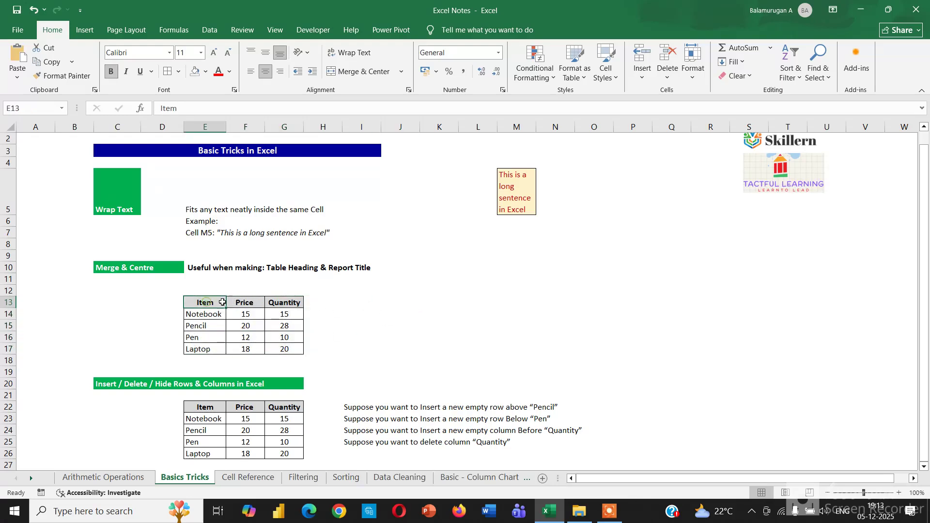
{"action": "left_click", "coordinate": [242, 303]}
{"action": "left_click", "coordinate": [284, 302]}
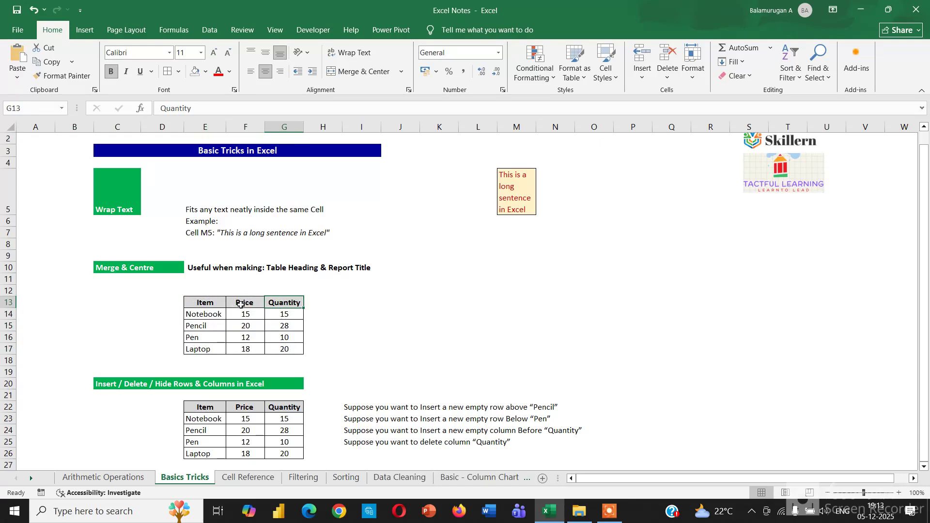
Enter the heading "Product Table" in cell E12, directly above the Item header
{"action": "left_click", "coordinate": [204, 290]}
{"action": "type", "text": "Product"}
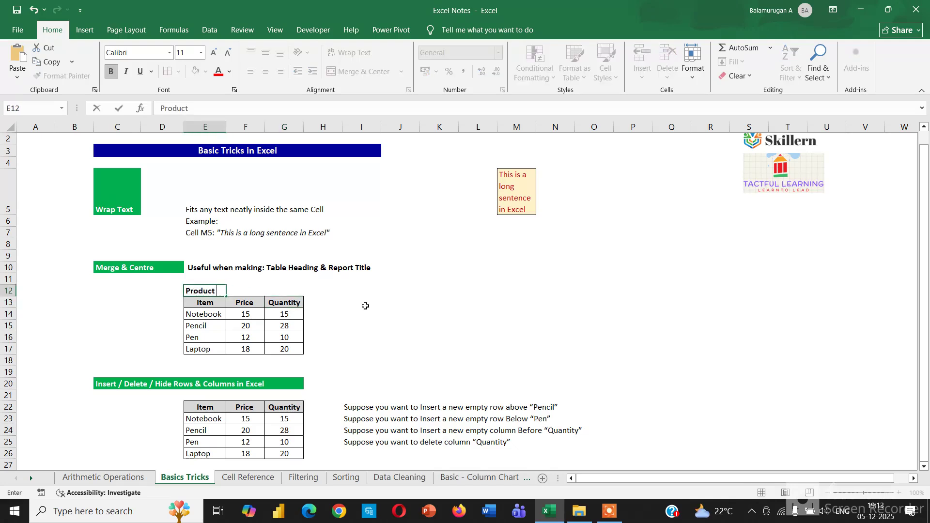
{"action": "type", "text": " Table"}
{"action": "left_click", "coordinate": [407, 317]}
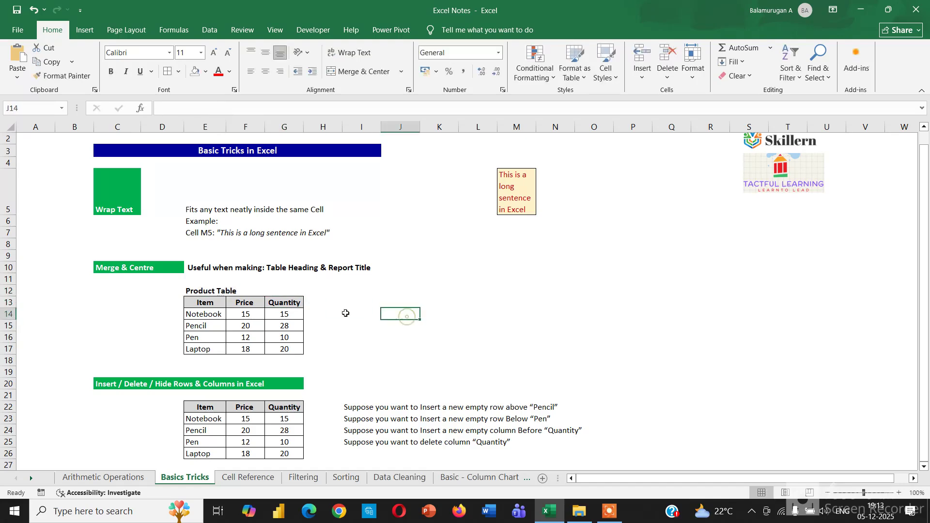
Merge and center the Product Table heading across cells E12:G12 above the table's three columns
{"action": "left_click", "coordinate": [199, 291]}
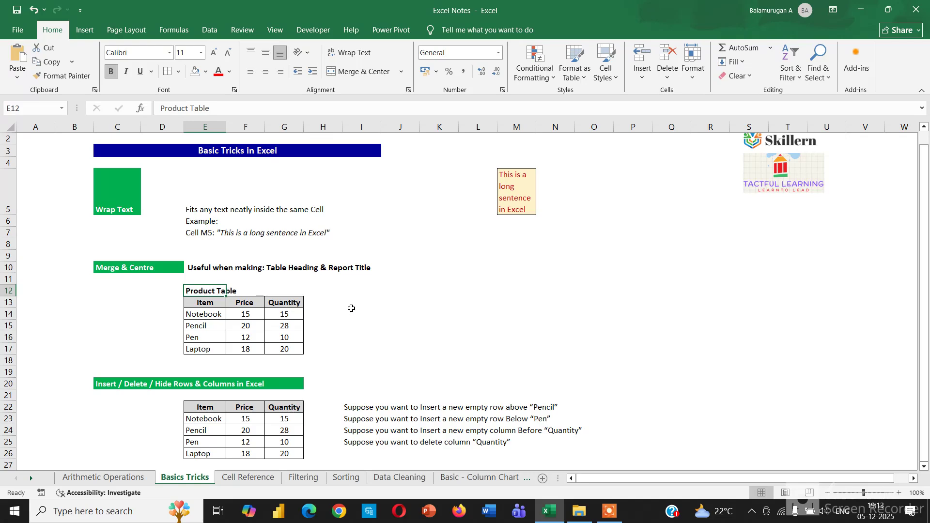
{"action": "left_click_drag", "start_coordinate": [207, 290], "coordinate": [300, 291]}
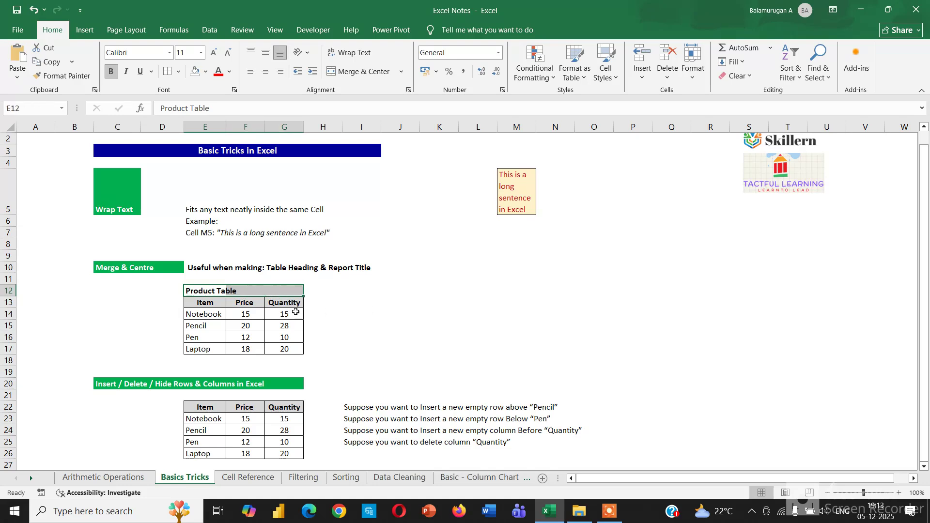
{"action": "left_click", "coordinate": [361, 71]}
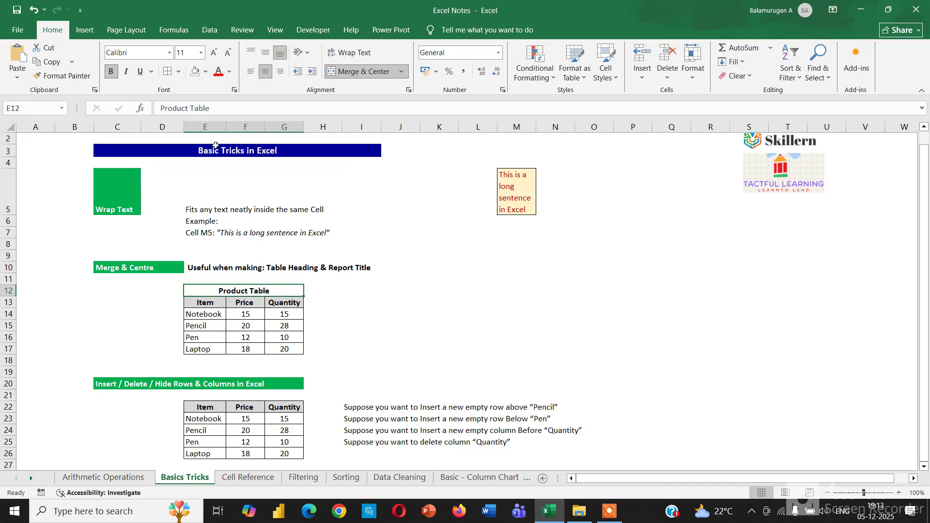
Fill the merged Product Table heading cell with standard yellow
{"action": "left_click", "coordinate": [205, 71]}
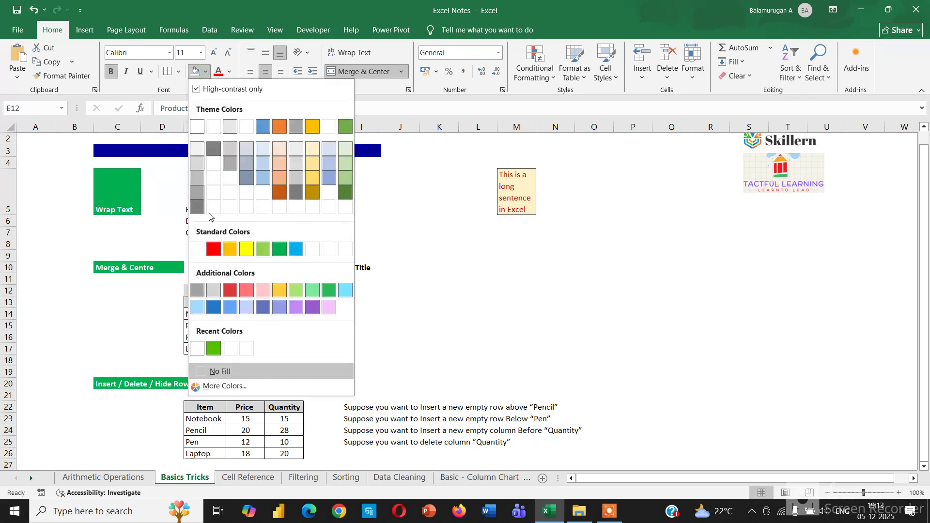
{"action": "left_click", "coordinate": [248, 249]}
{"action": "left_click", "coordinate": [391, 327]}
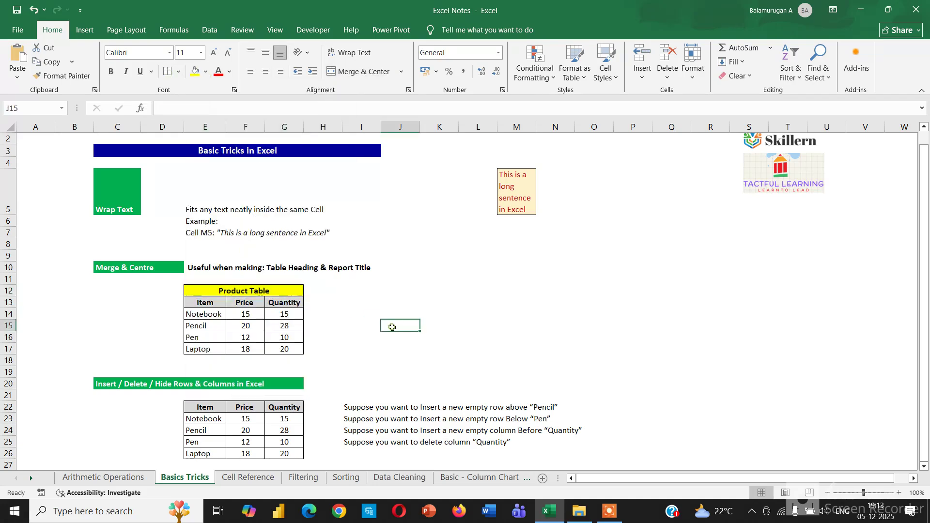
{"action": "left_click", "coordinate": [228, 291]}
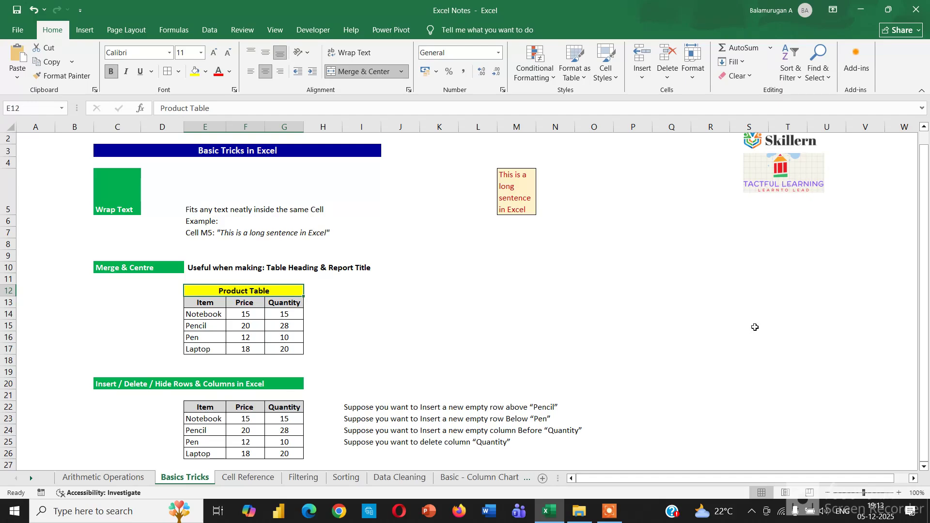
{"action": "left_click", "coordinate": [493, 373]}
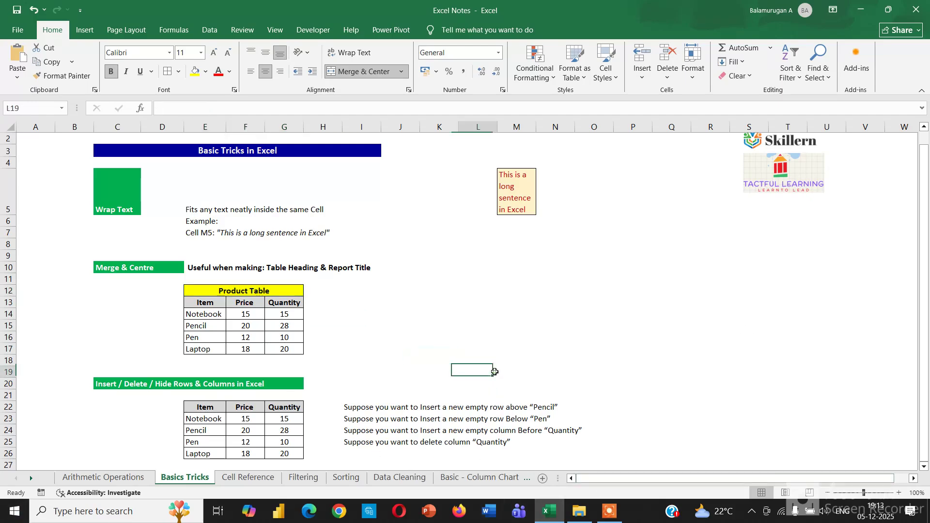
Insert an entire empty row above Pencil in the Insert / Delete / Hide table, and undo that insertion
{"action": "left_click_drag", "start_coordinate": [204, 411], "coordinate": [291, 454]}
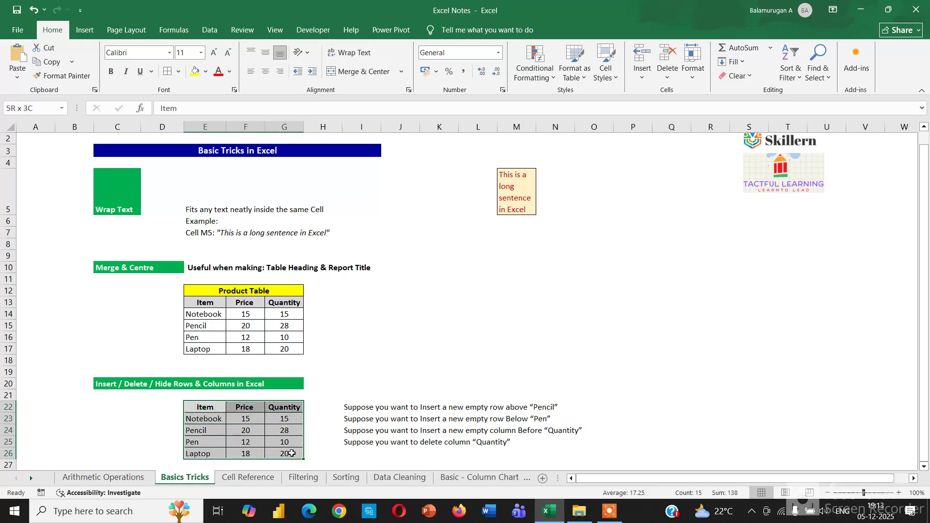
{"action": "left_click", "coordinate": [397, 358]}
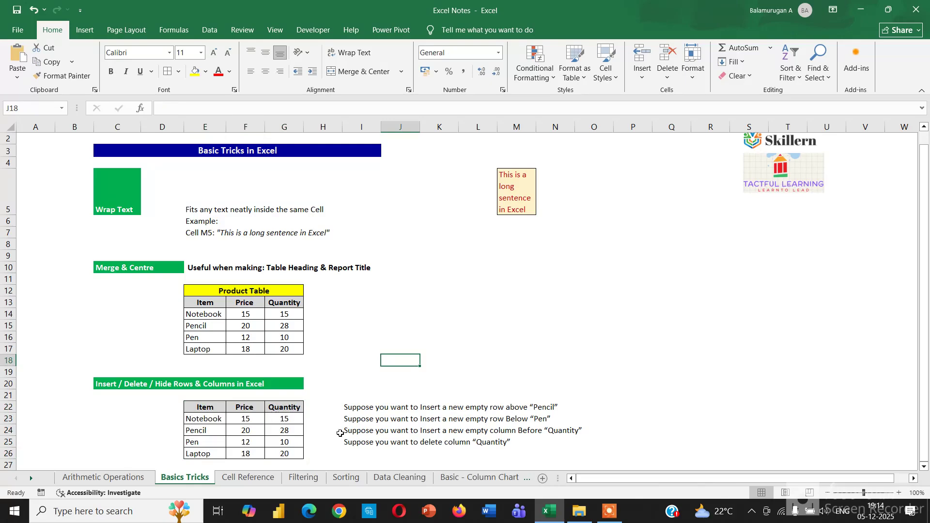
{"action": "left_click", "coordinate": [207, 430]}
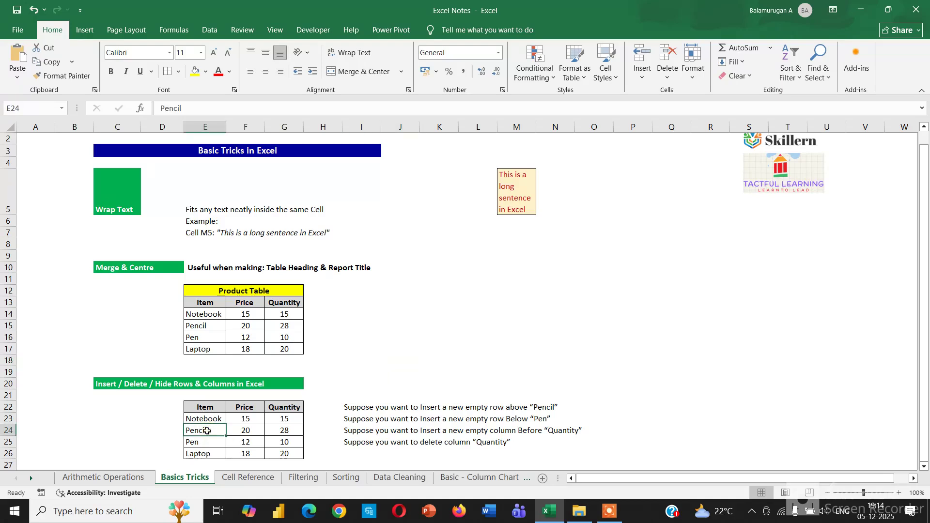
{"action": "right_click", "coordinate": [207, 431]}
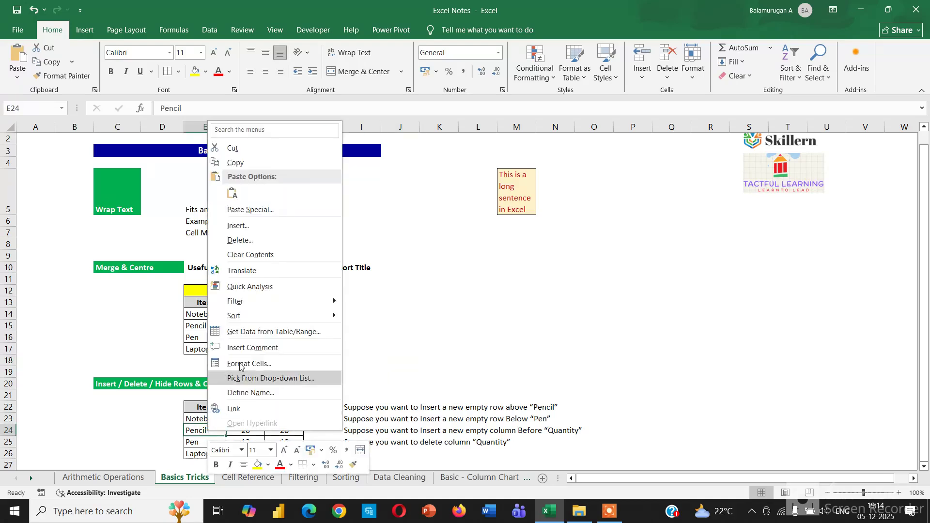
{"action": "left_click", "coordinate": [253, 231]}
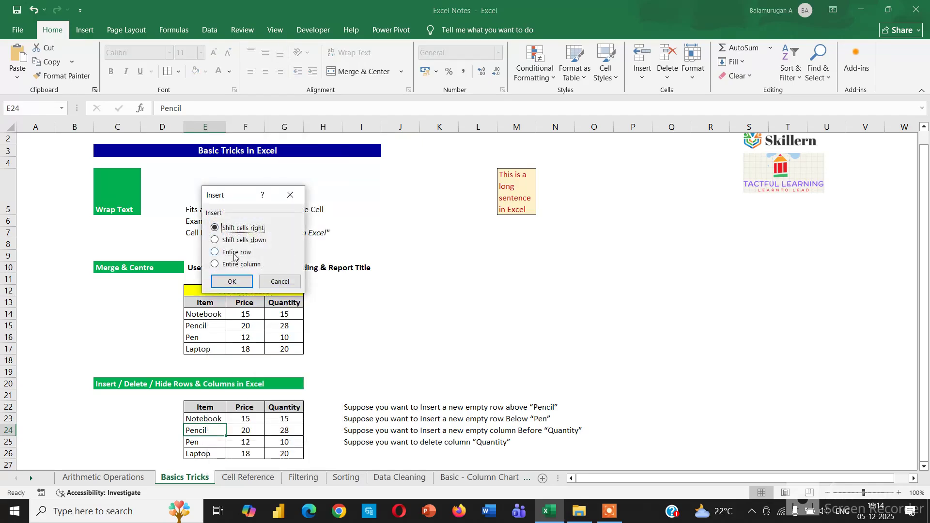
{"action": "left_click", "coordinate": [216, 253]}
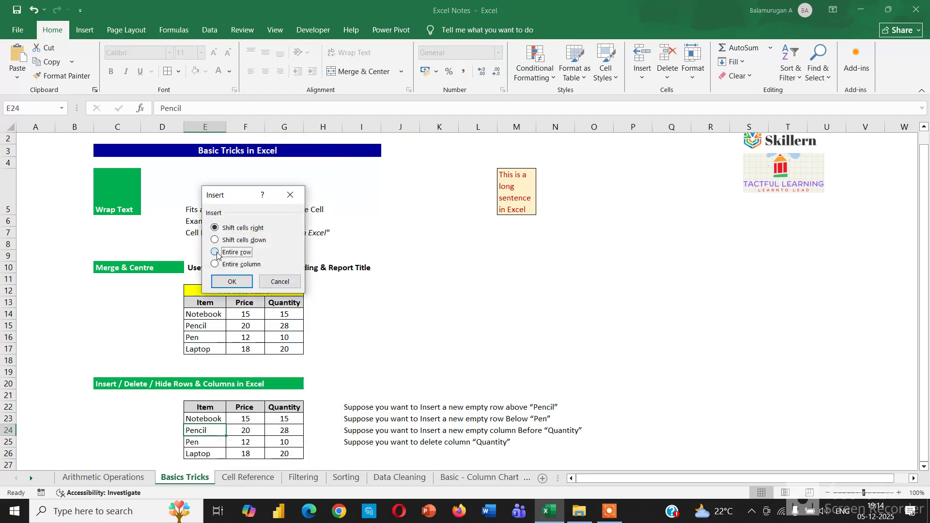
{"action": "left_click", "coordinate": [232, 282]}
{"action": "left_click_drag", "start_coordinate": [197, 429], "coordinate": [278, 430]}
{"action": "left_click", "coordinate": [390, 341]}
{"action": "key", "text": "ctrl+z"}
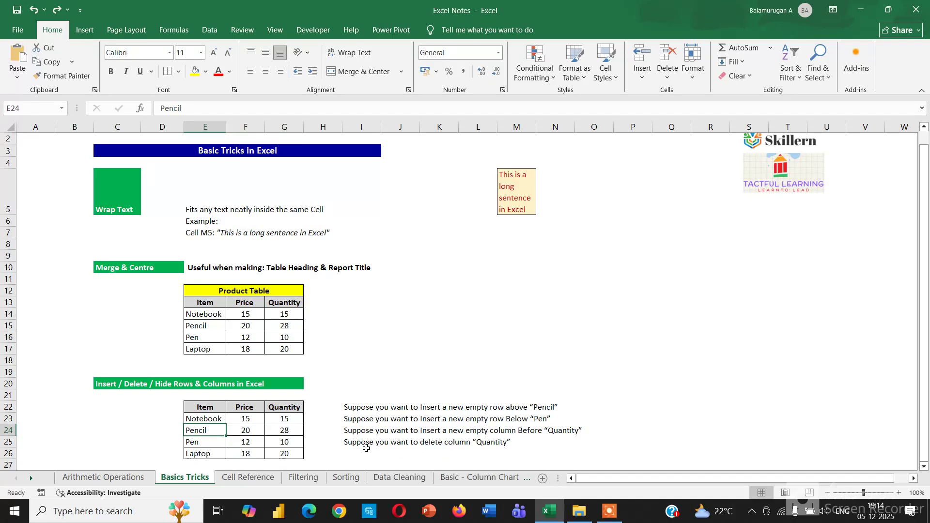
Insert an entire empty row between Pen and Laptop in the Insert / Delete / Hide table
{"action": "left_click", "coordinate": [201, 455]}
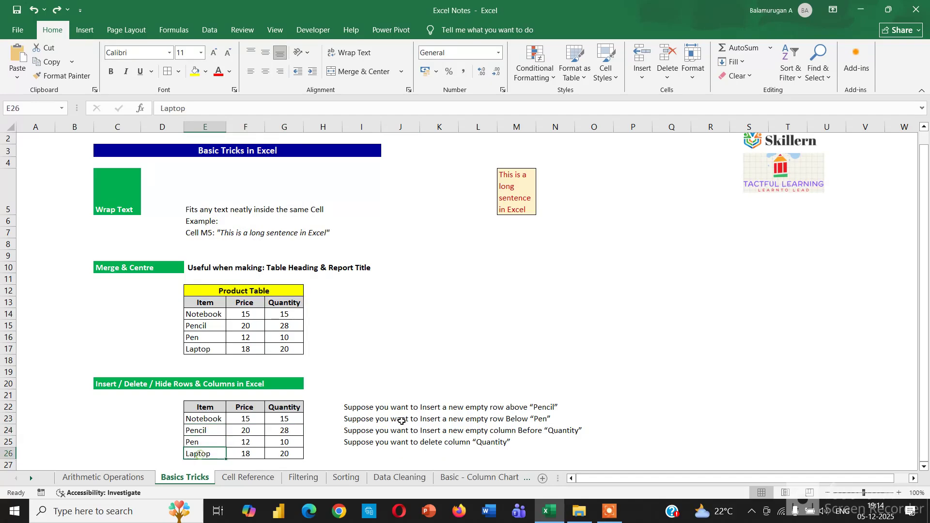
{"action": "right_click", "coordinate": [205, 455]}
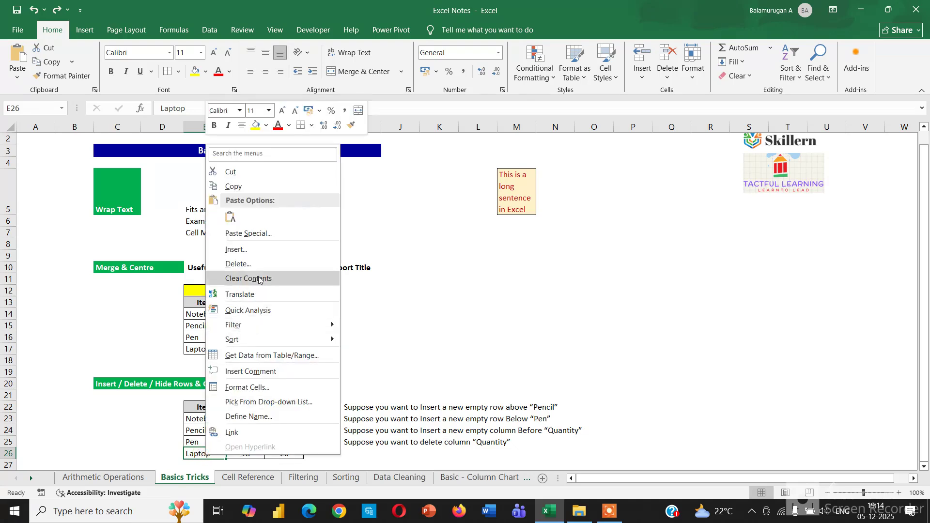
{"action": "left_click", "coordinate": [262, 248]}
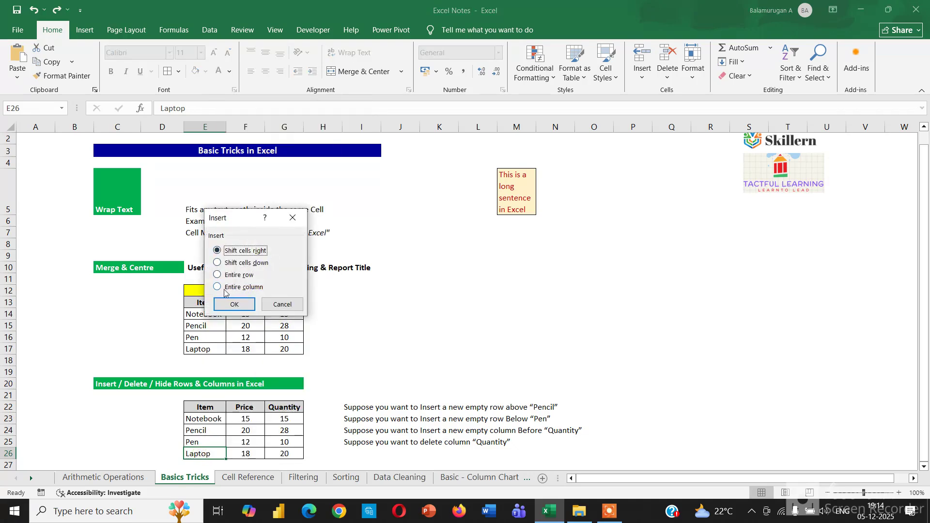
{"action": "left_click", "coordinate": [217, 274]}
{"action": "left_click", "coordinate": [234, 305]}
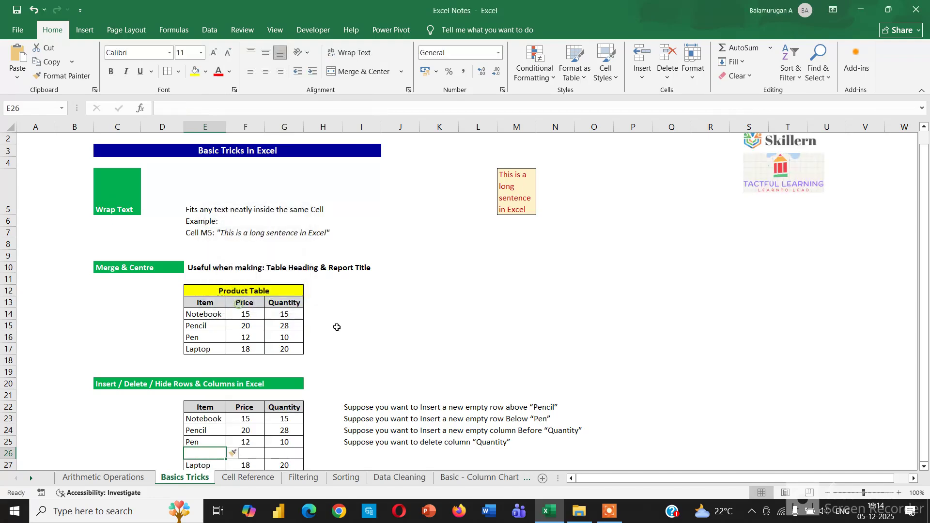
Undo the insertion of the empty row between Pen and Laptop in the Insert / Delete / Hide table
{"action": "key", "text": "shift+Right"}
{"action": "key", "text": "shift+Right"}
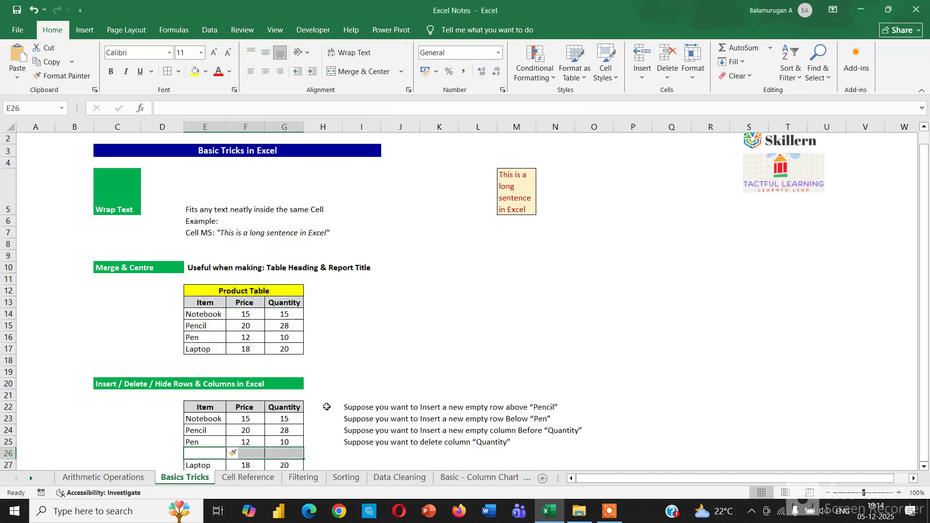
{"action": "left_click", "coordinate": [398, 325]}
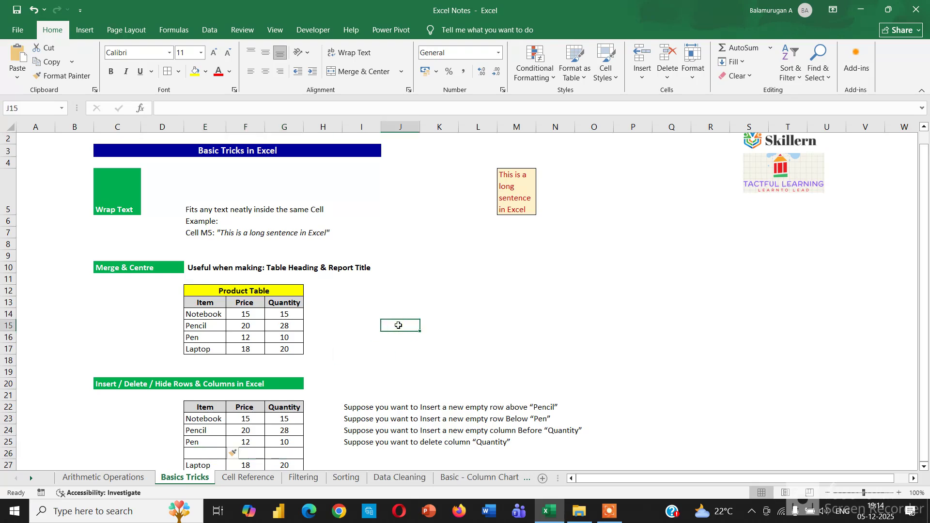
{"action": "key", "text": "ctrl+z"}
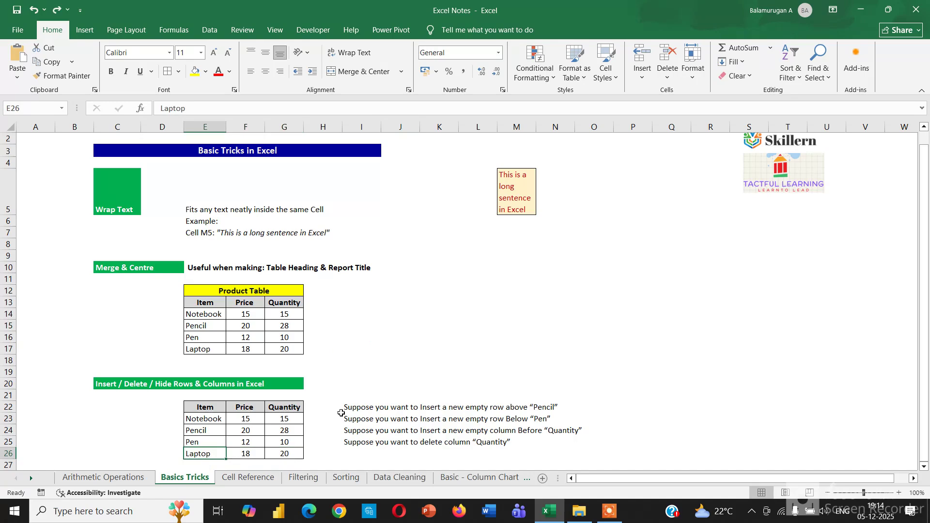
Insert an entire empty column before Quantity in the Insert / Delete / Hide table, and undo that insertion
{"action": "left_click", "coordinate": [290, 407]}
{"action": "right_click", "coordinate": [290, 406]}
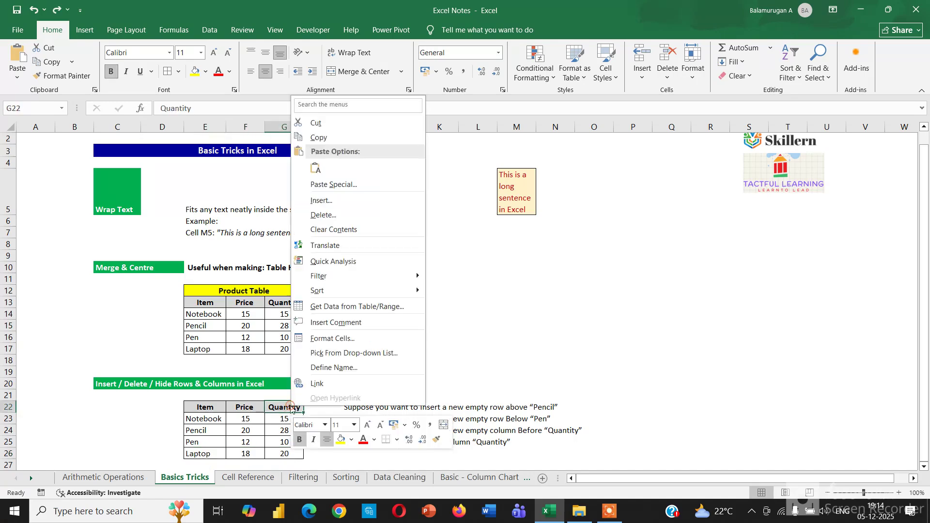
{"action": "left_click", "coordinate": [329, 203]}
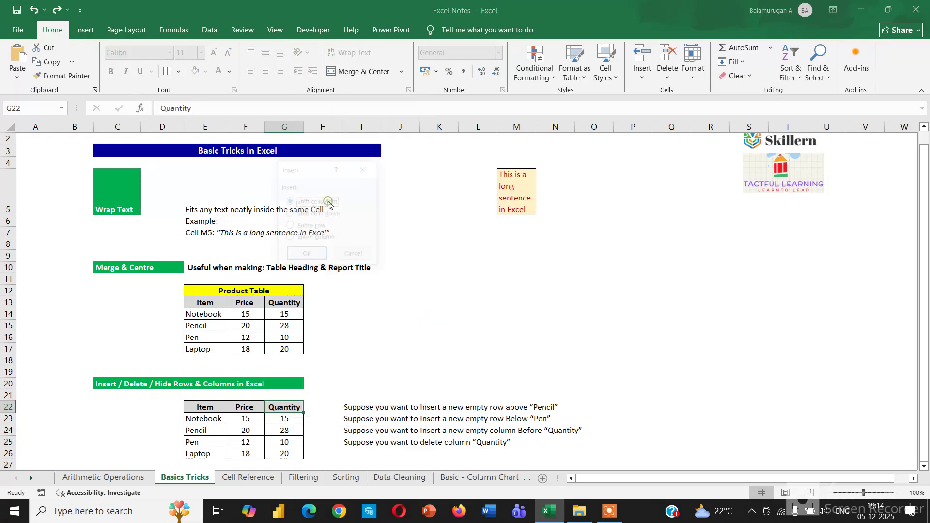
{"action": "left_click", "coordinate": [306, 239]}
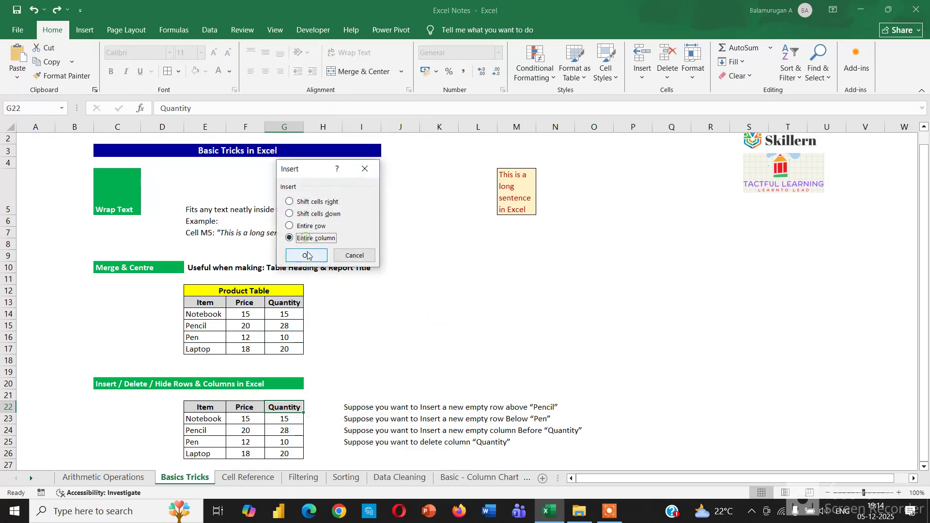
{"action": "left_click", "coordinate": [307, 255]}
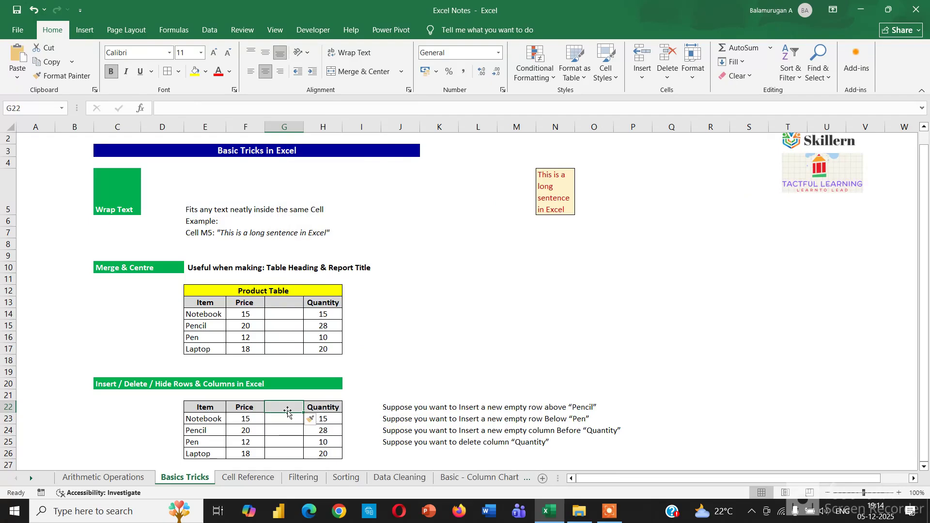
{"action": "left_click_drag", "start_coordinate": [287, 409], "coordinate": [287, 455]}
{"action": "left_click", "coordinate": [454, 350]}
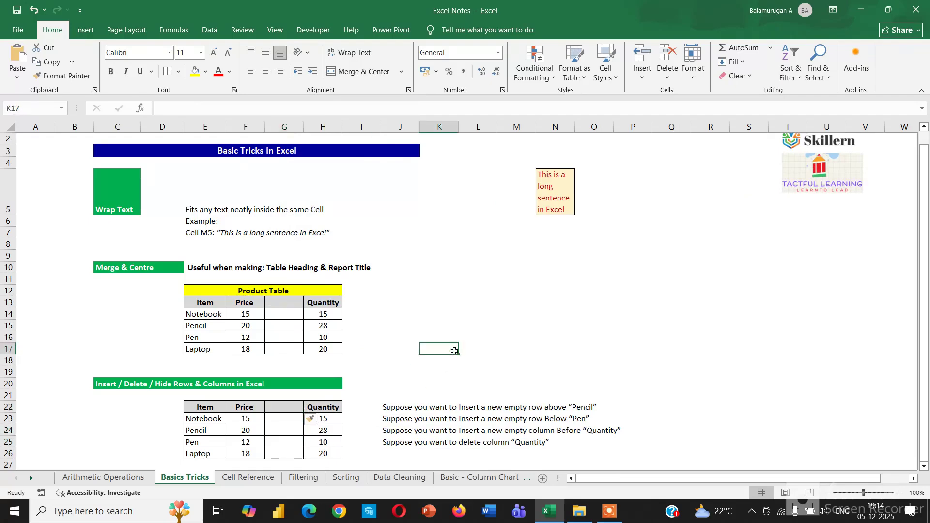
{"action": "key", "text": "ctrl+z"}
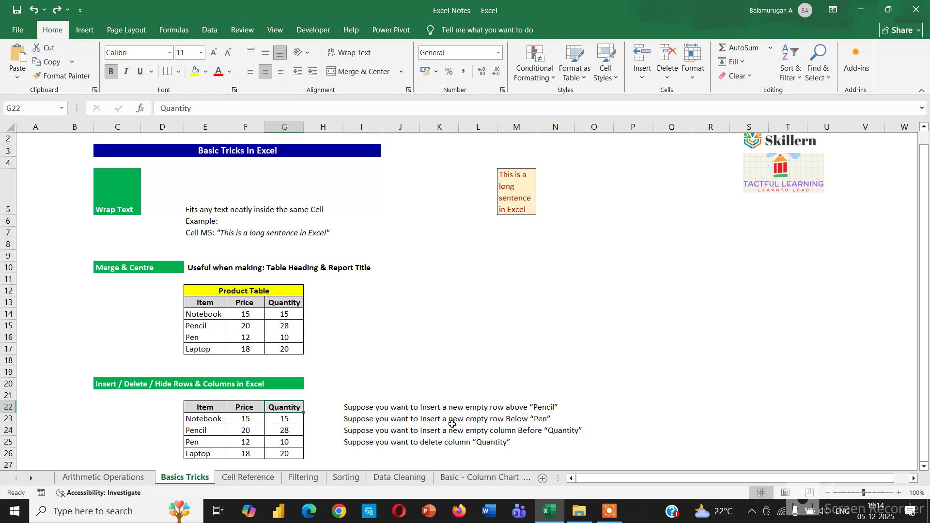
Delete the entire Quantity column from the sheet, and undo that deletion
{"action": "mouse_move", "coordinate": [295, 407]}
{"action": "left_mouse_down"}
{"action": "mouse_move", "coordinate": [294, 436]}
{"action": "mouse_move", "coordinate": [296, 406]}
{"action": "left_mouse_up"}
{"action": "right_click", "coordinate": [295, 405]}
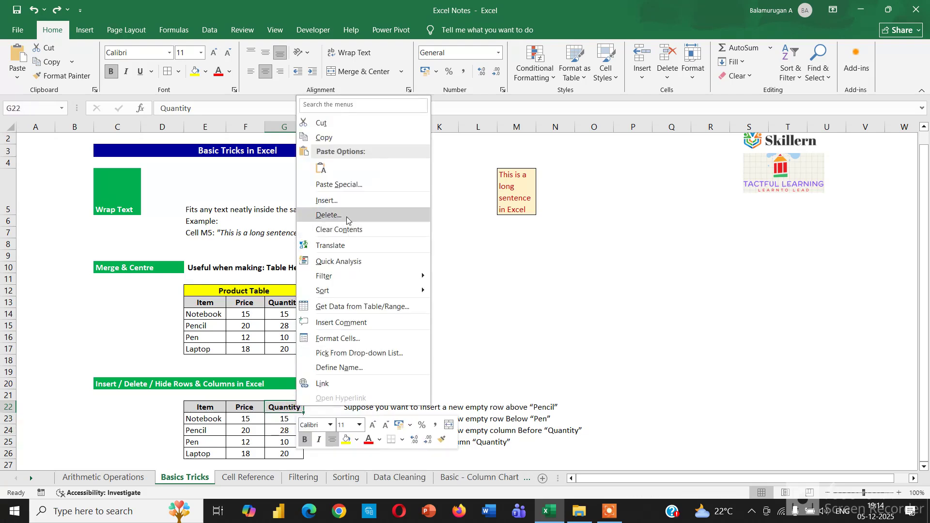
{"action": "left_click", "coordinate": [347, 216]}
{"action": "left_click", "coordinate": [333, 252]}
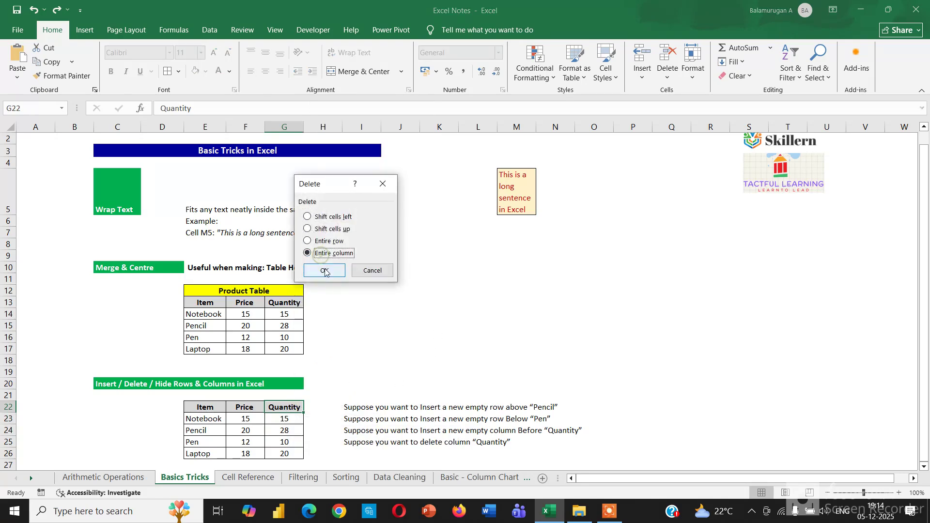
{"action": "left_click", "coordinate": [325, 271]}
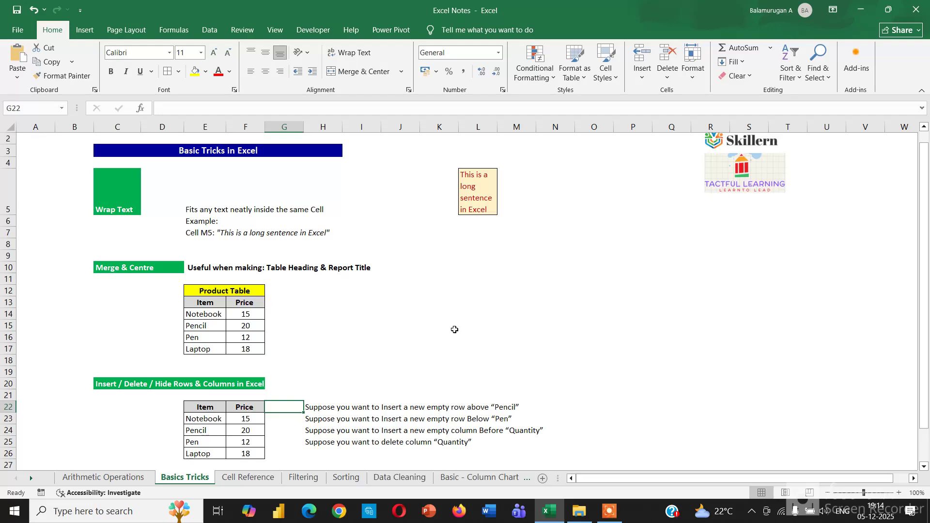
{"action": "key", "text": "ctrl+z"}
{"action": "left_click", "coordinate": [504, 327]}
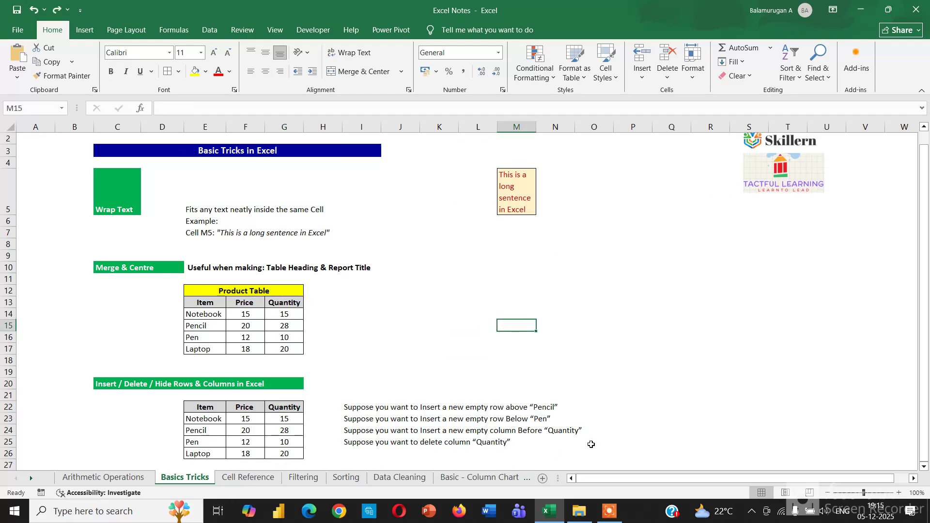
Hide row 25, which holds the Pen entry of the Insert / Delete / Hide table
{"action": "left_click", "coordinate": [8, 442]}
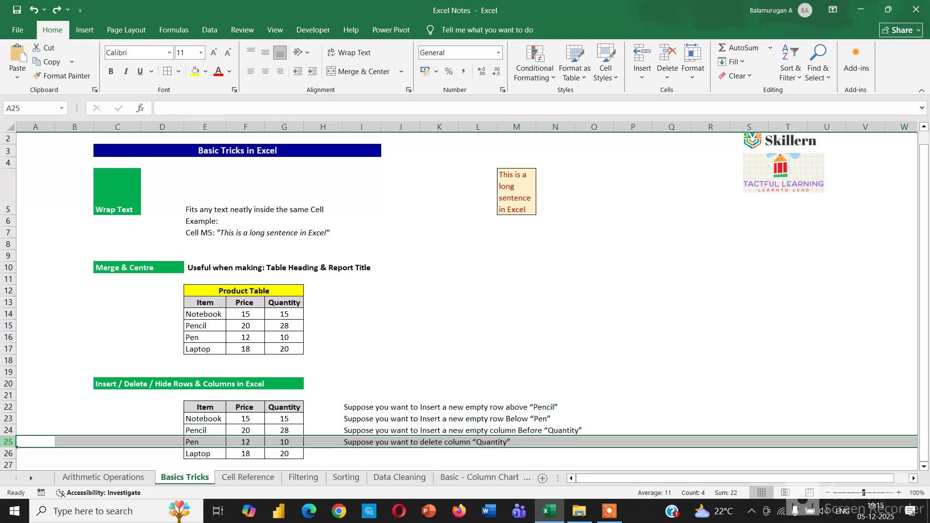
{"action": "right_click", "coordinate": [8, 442]}
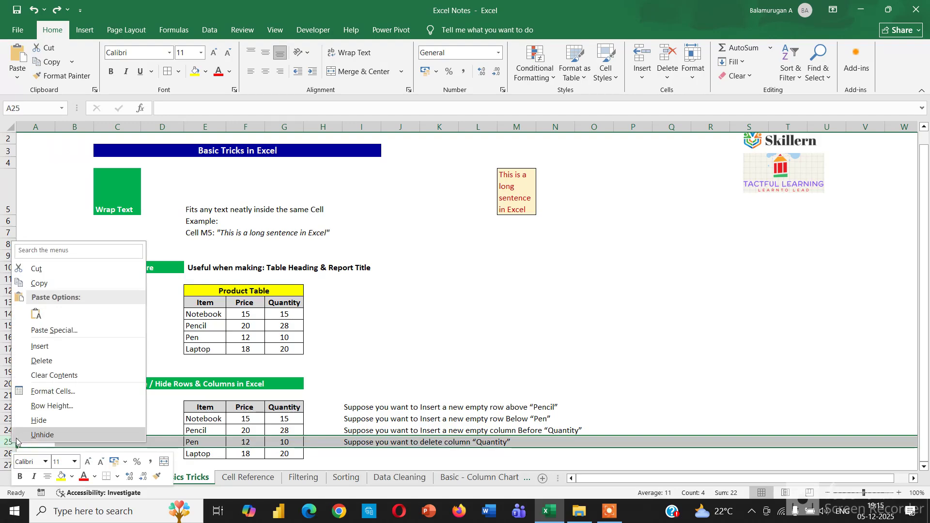
{"action": "left_click", "coordinate": [39, 420]}
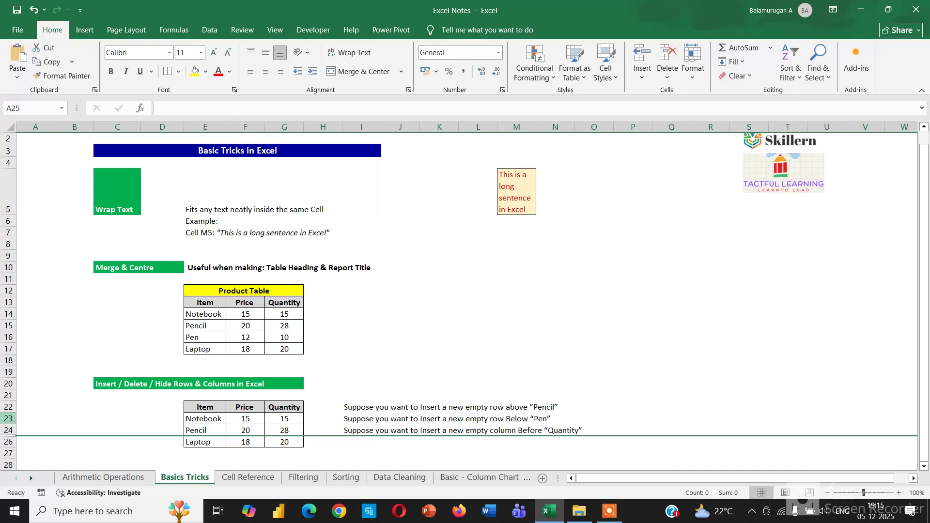
Unhide the Pen row within the row range 23 to 26
{"action": "left_click_drag", "start_coordinate": [8, 419], "coordinate": [7, 442]}
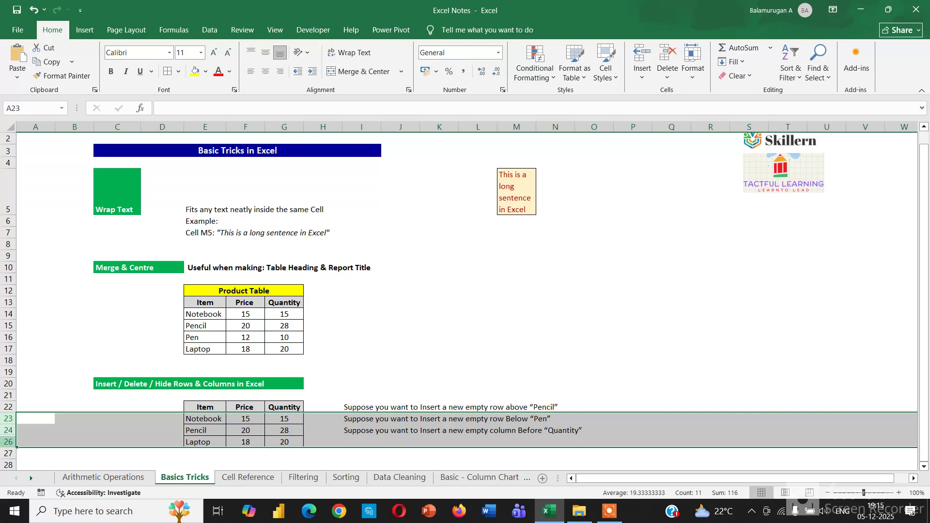
{"action": "right_click", "coordinate": [8, 430]}
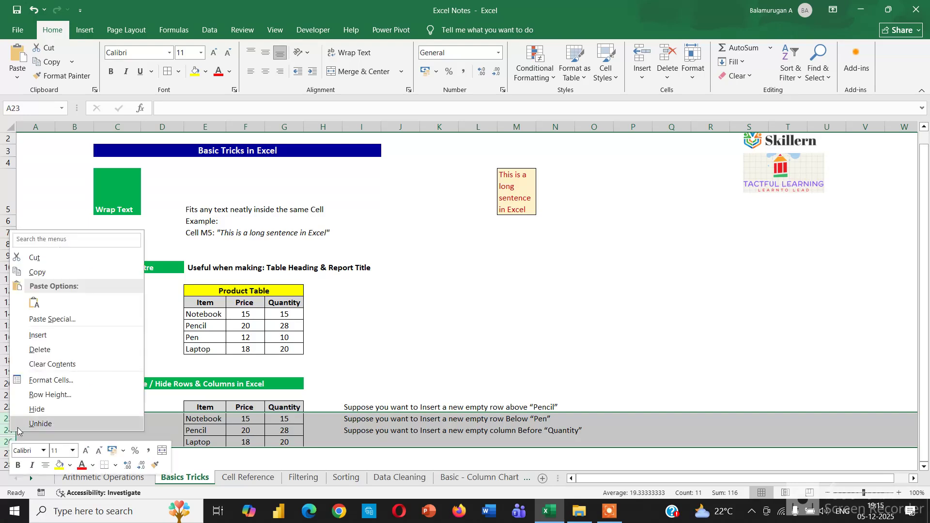
{"action": "left_click", "coordinate": [36, 424]}
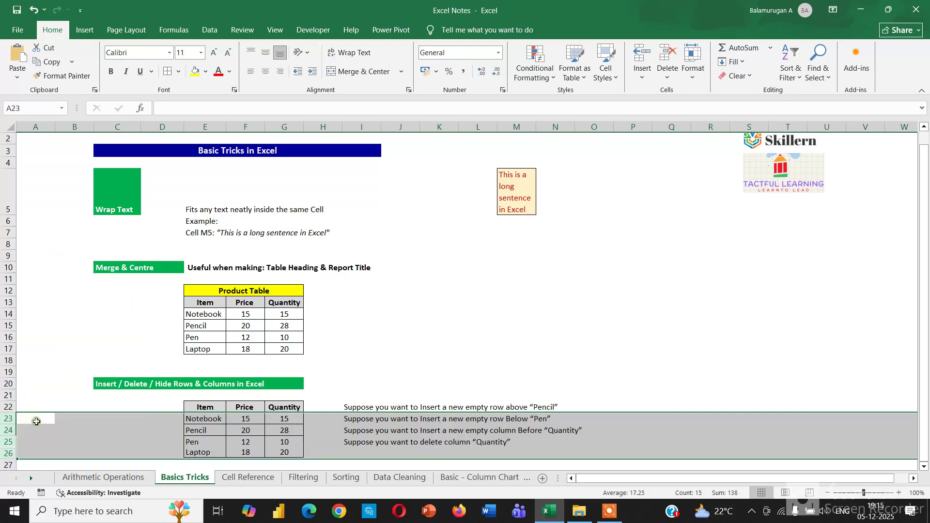
{"action": "left_click", "coordinate": [400, 302]}
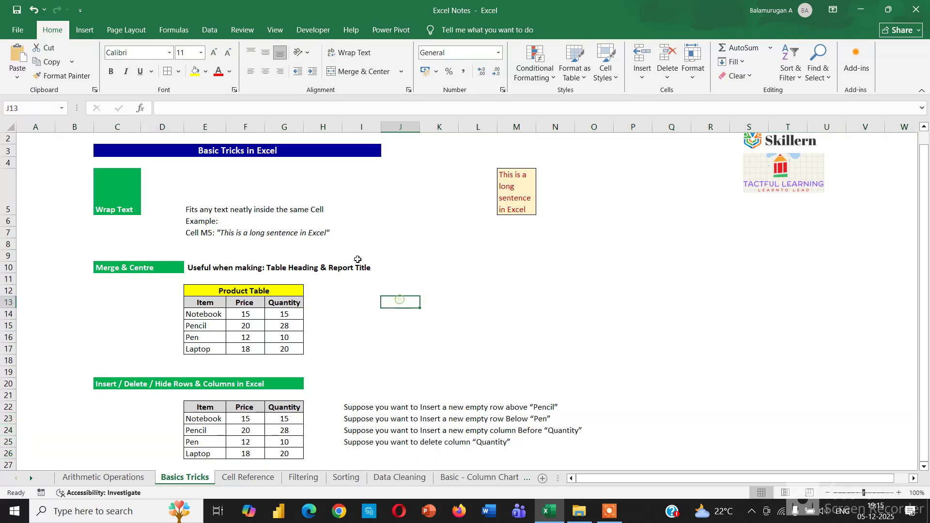
Hide the whole of column G, which holds the Quantity values of both tables
{"action": "left_click", "coordinate": [289, 127]}
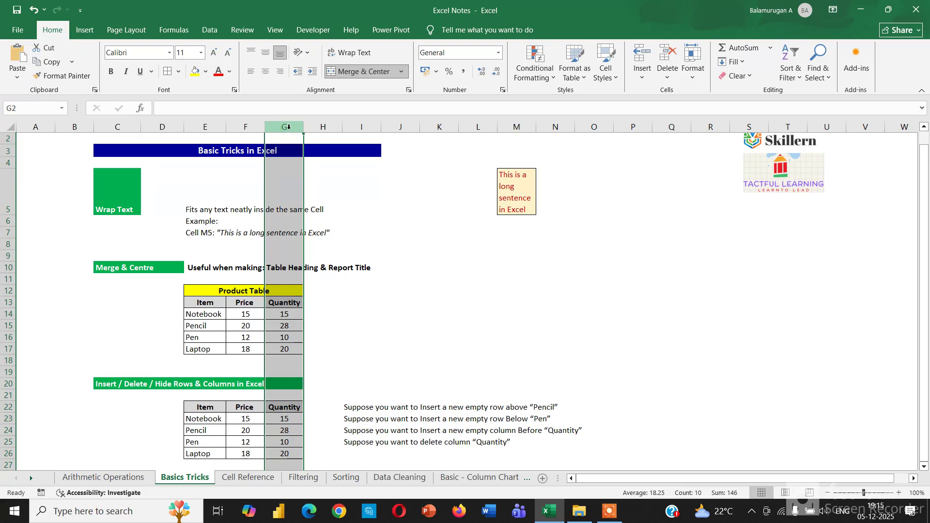
{"action": "right_click", "coordinate": [287, 126]}
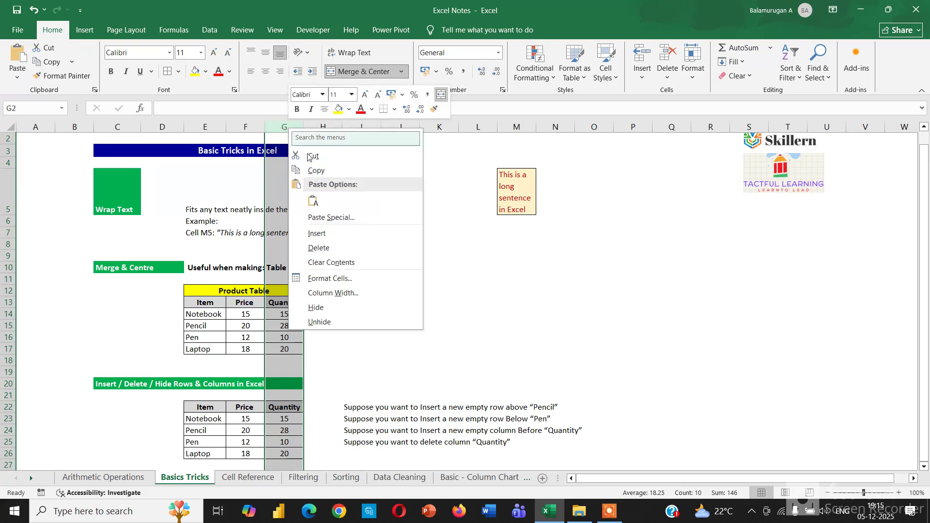
{"action": "left_click", "coordinate": [335, 307]}
{"action": "left_click", "coordinate": [466, 287]}
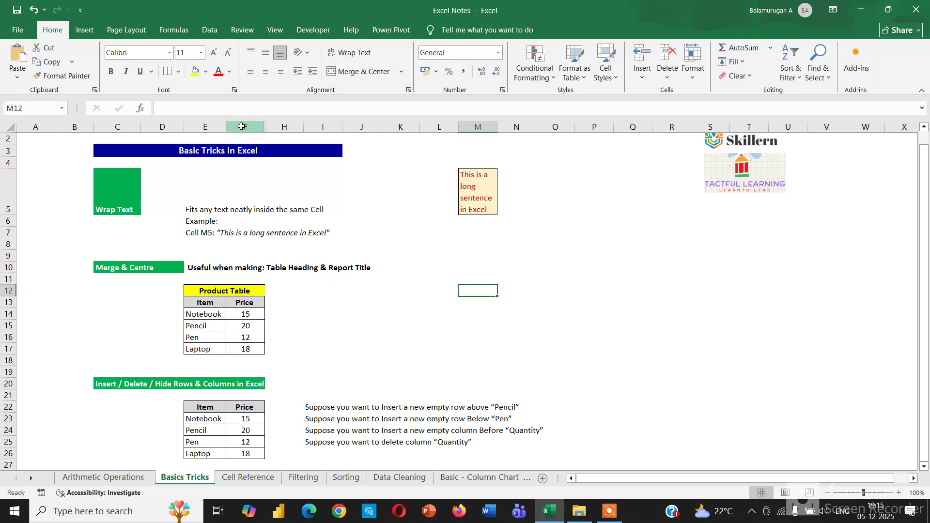
Unhide the Quantity column between columns F and H
{"action": "left_click_drag", "start_coordinate": [242, 126], "coordinate": [282, 124]}
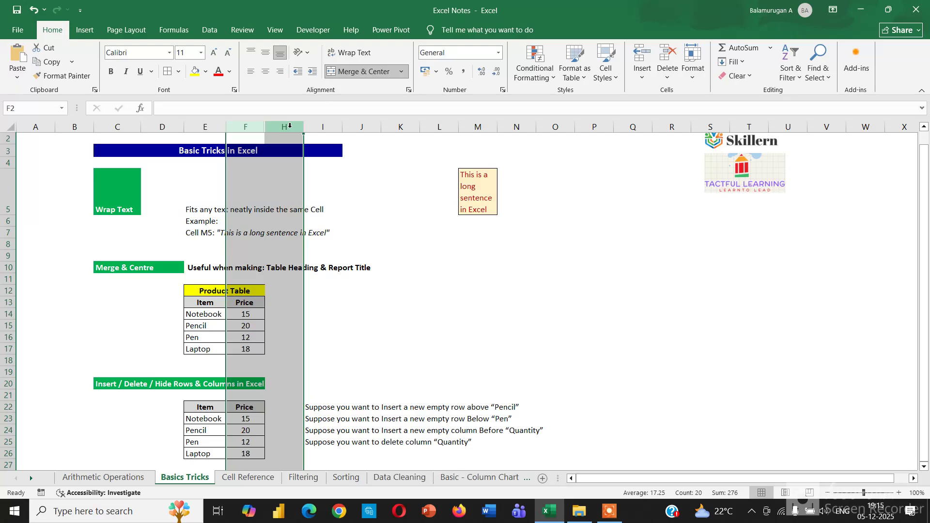
{"action": "right_click", "coordinate": [289, 126]}
{"action": "left_click", "coordinate": [330, 320]}
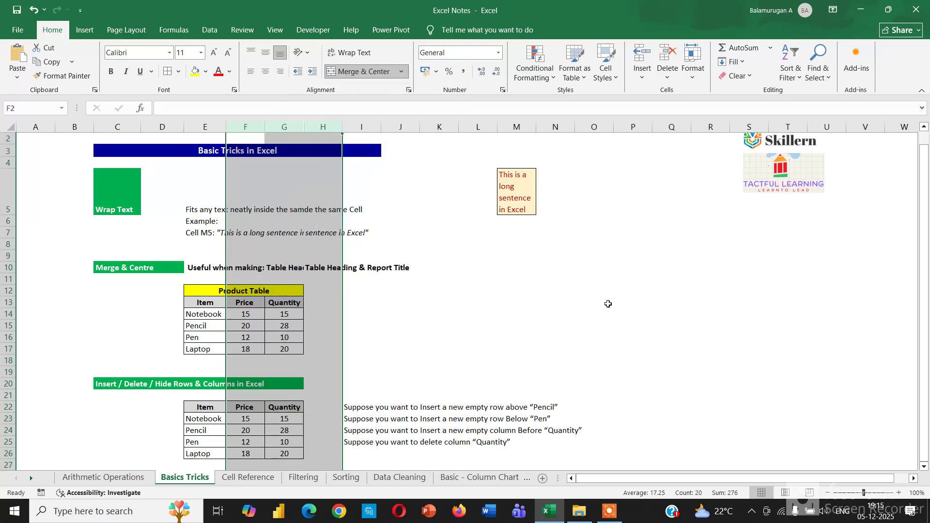
{"action": "left_click", "coordinate": [748, 302]}
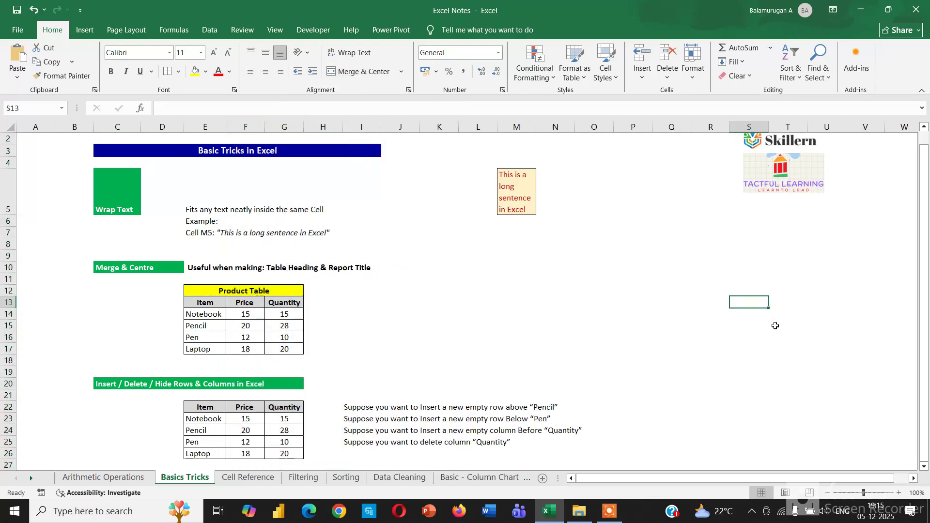